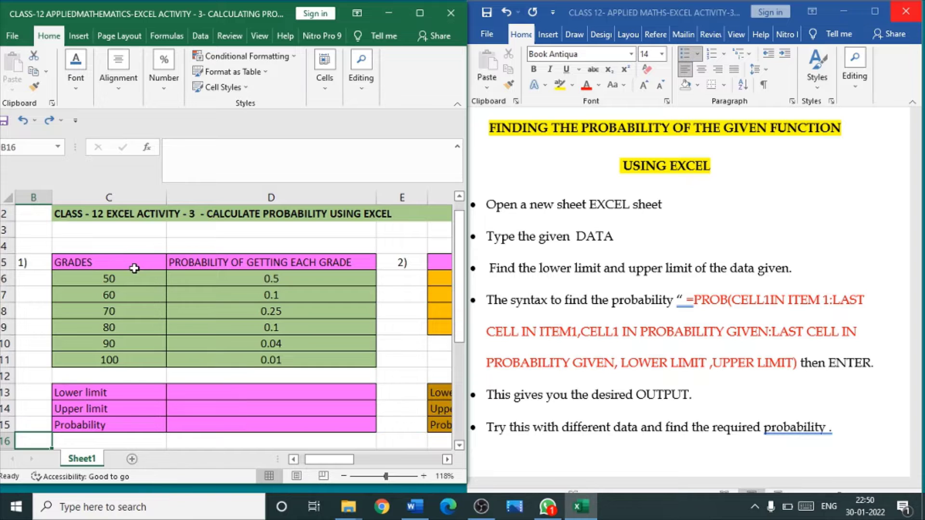
- Review the grades table and its probability column by highlighting them briefly
drag(134, 268, 283, 359)
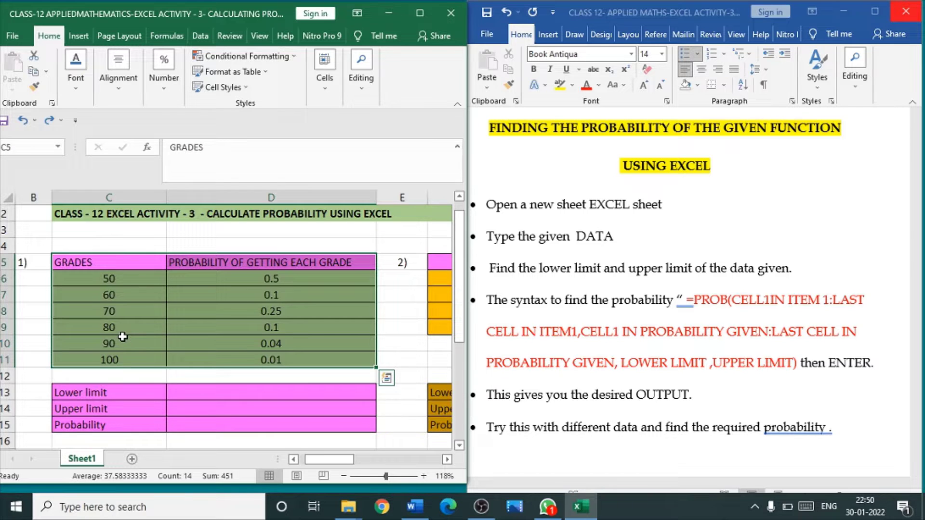
click(127, 266)
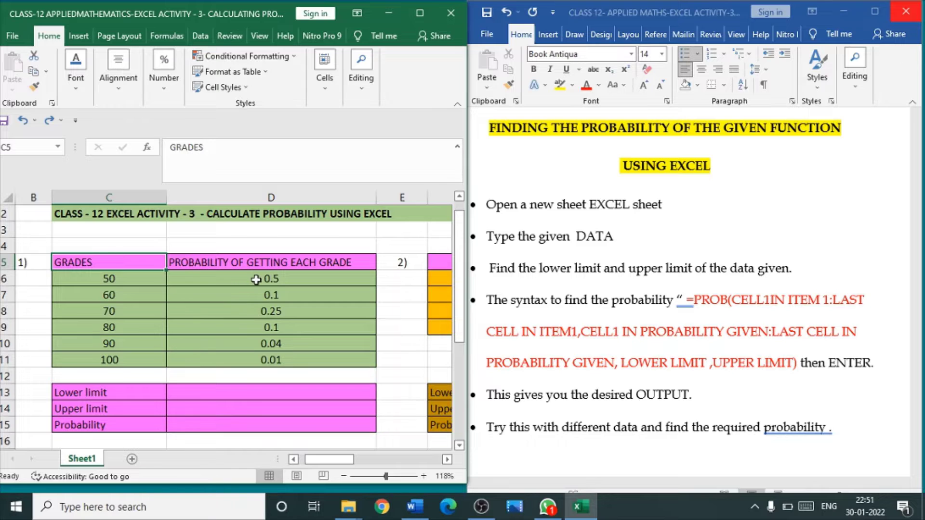
drag(256, 280, 264, 359)
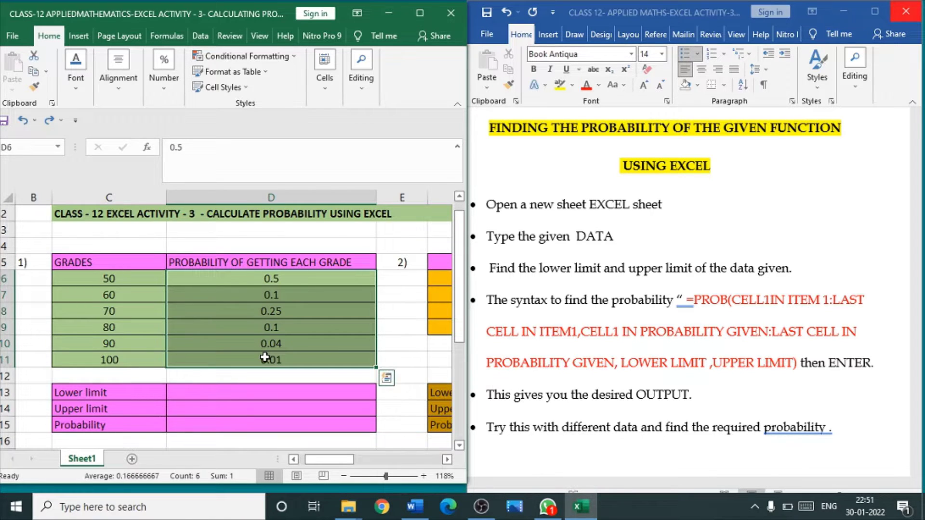
click(256, 375)
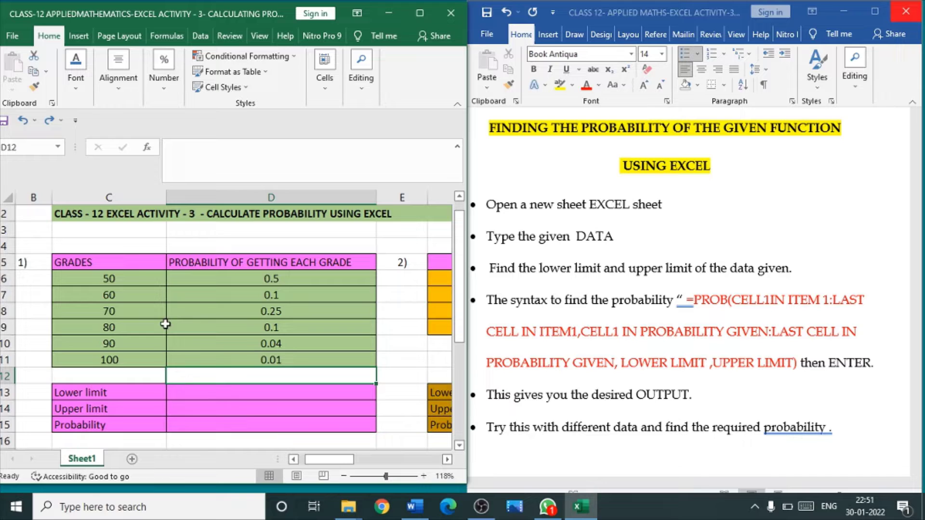
- Enter lower limit 50 in D13 and upper limit 100 in D14 for the grades table
click(208, 394)
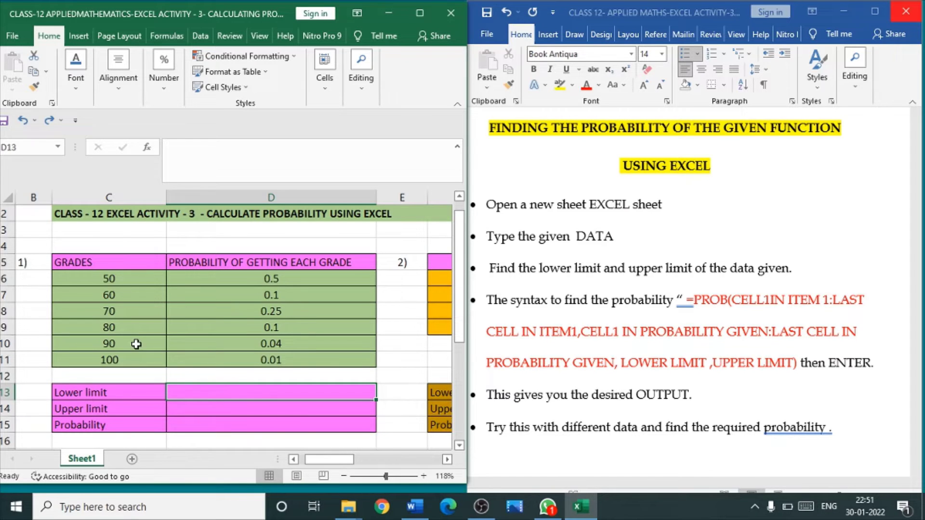
text(5)
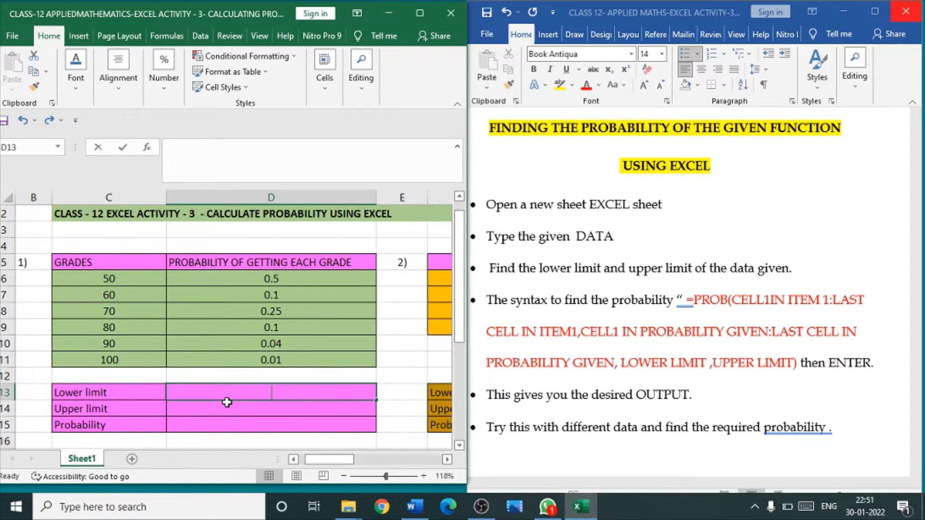
text(0)
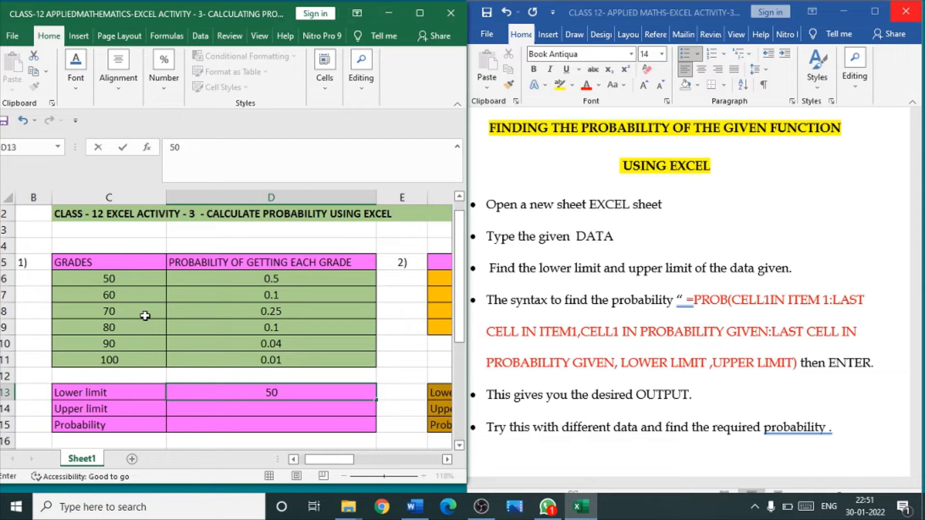
click(279, 408)
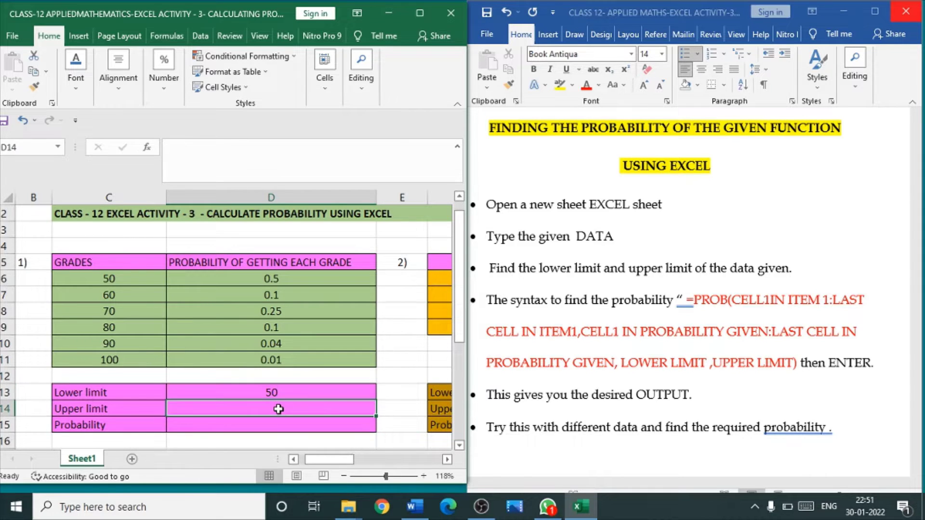
text(100)
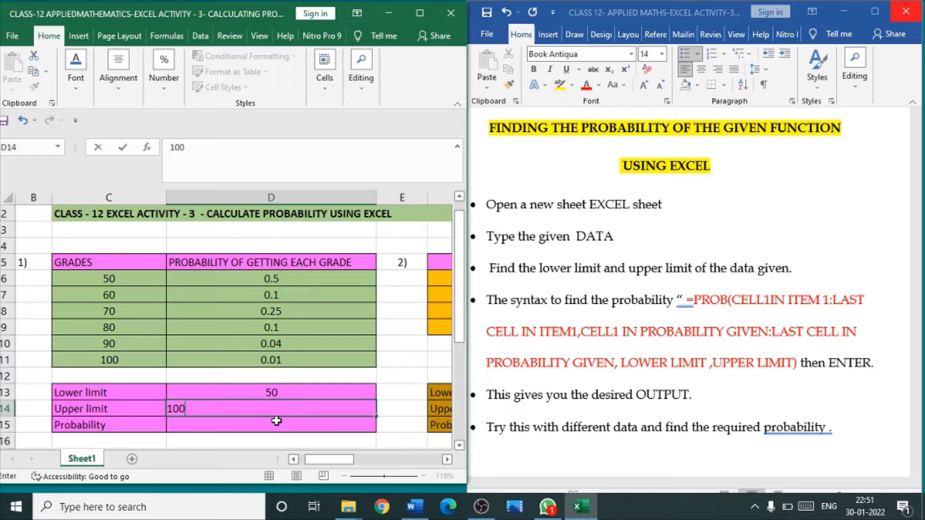
click(275, 426)
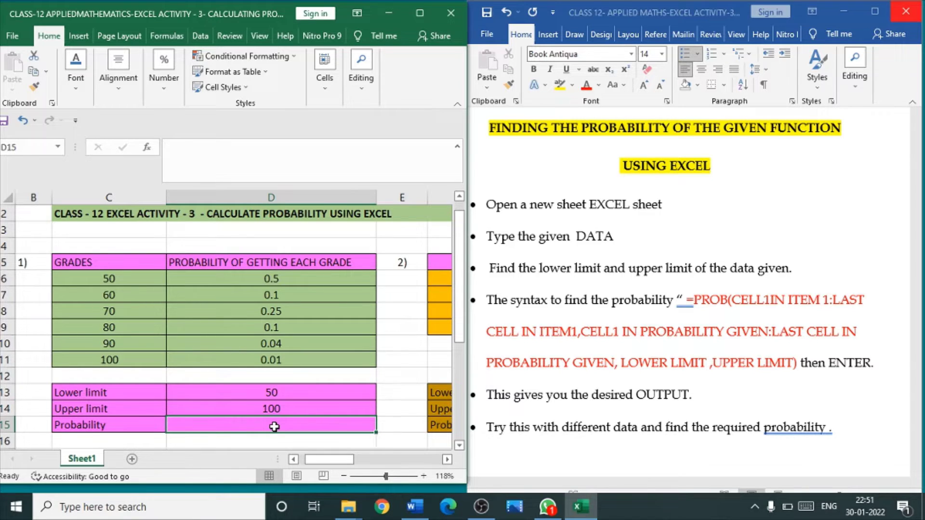
text(=)
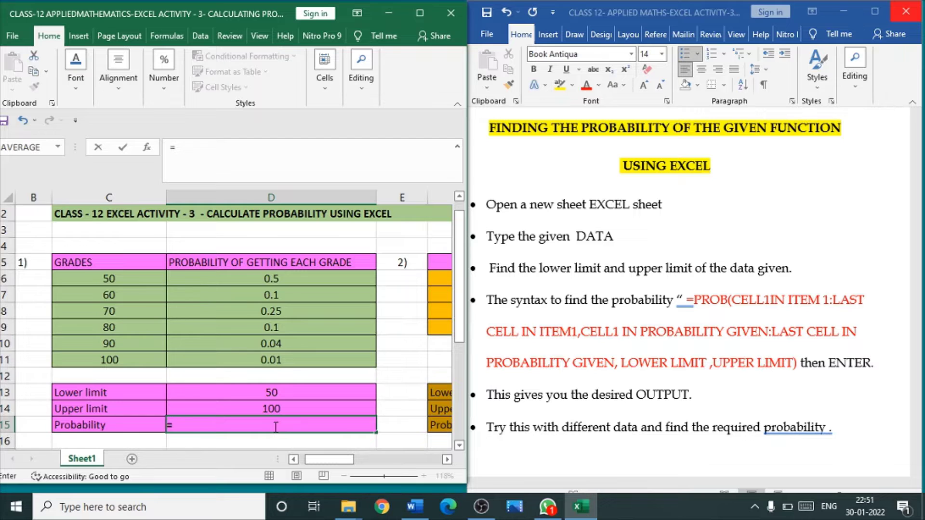
text(PROB)
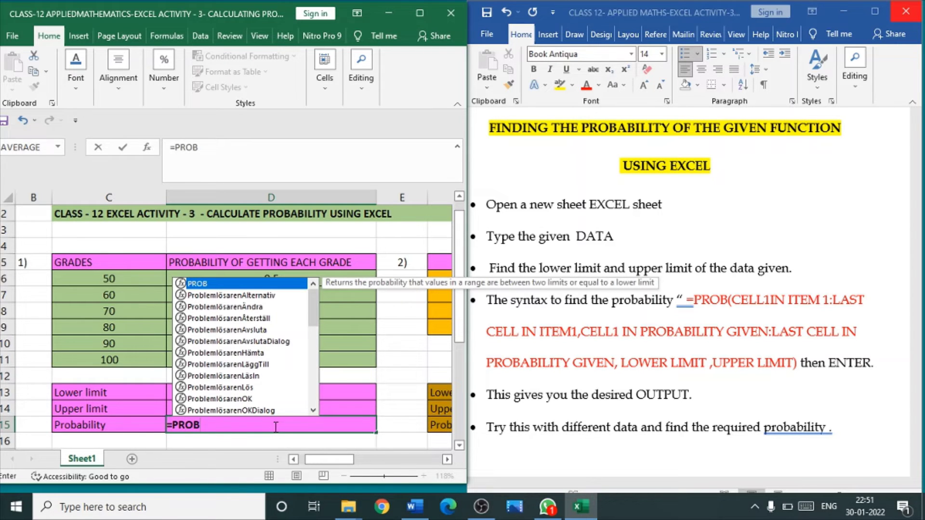
text(()
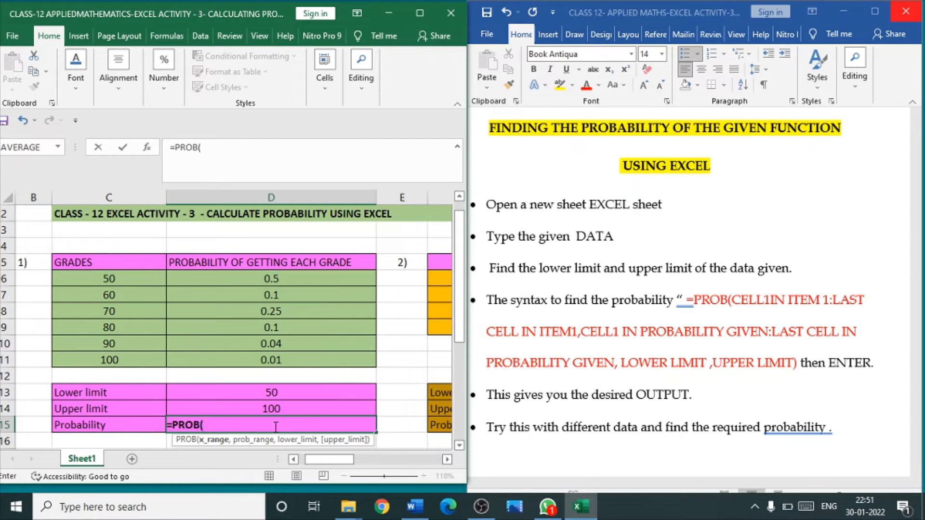
- Reference grades C6:C11 and probabilities D6:D11 as the PROB value and probability ranges
click(137, 280)
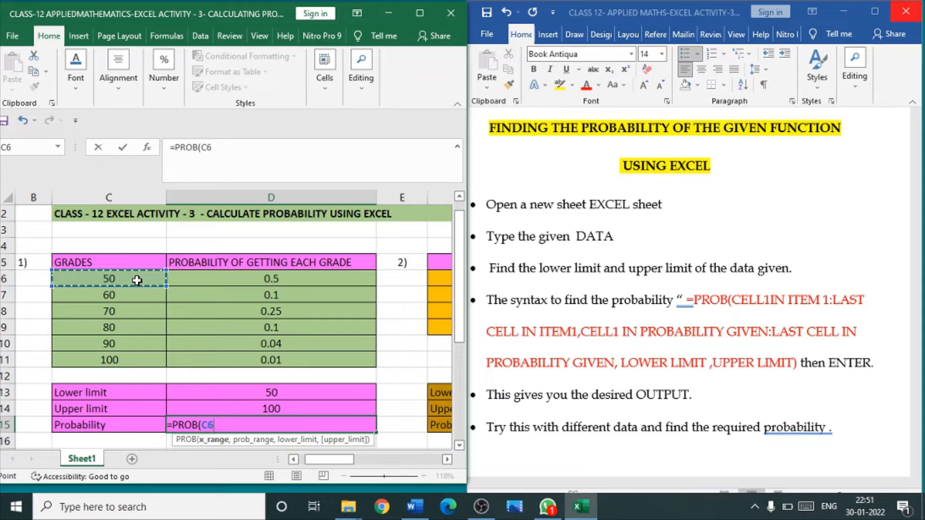
key(F8)
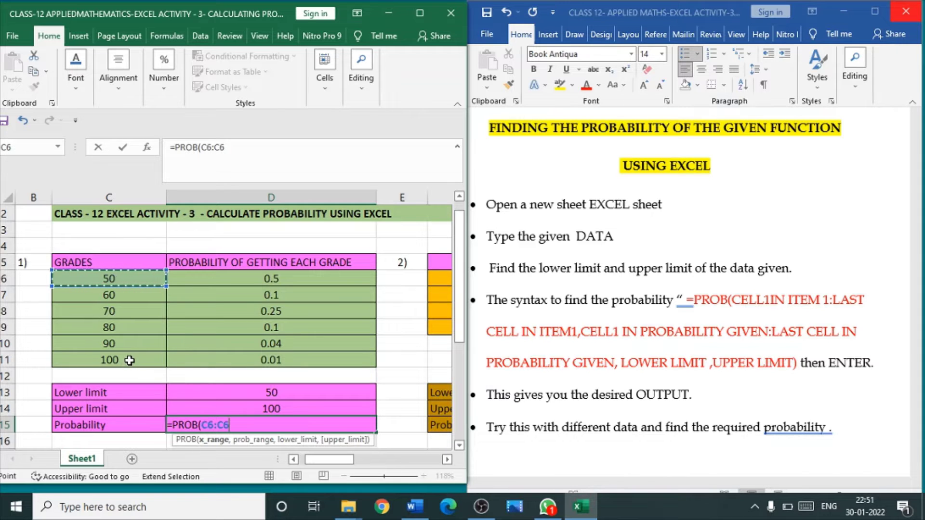
click(129, 361)
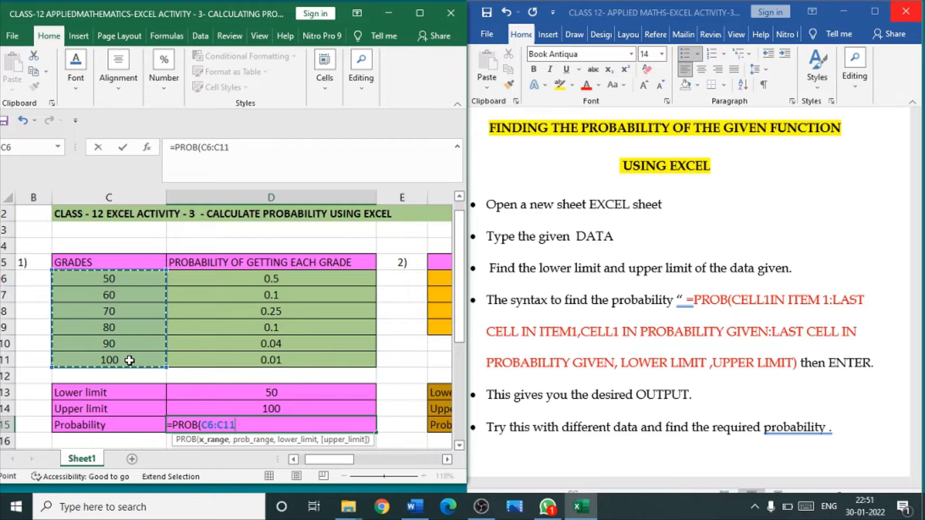
text(,)
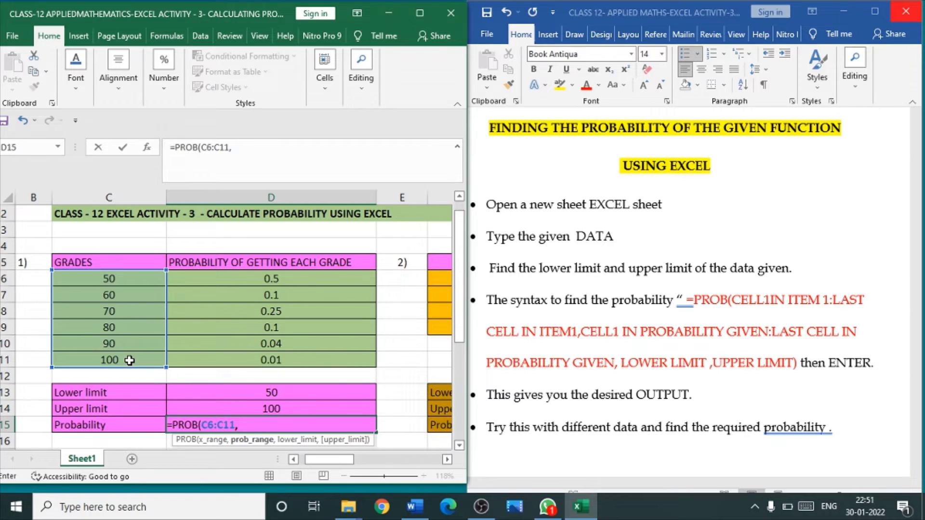
click(245, 274)
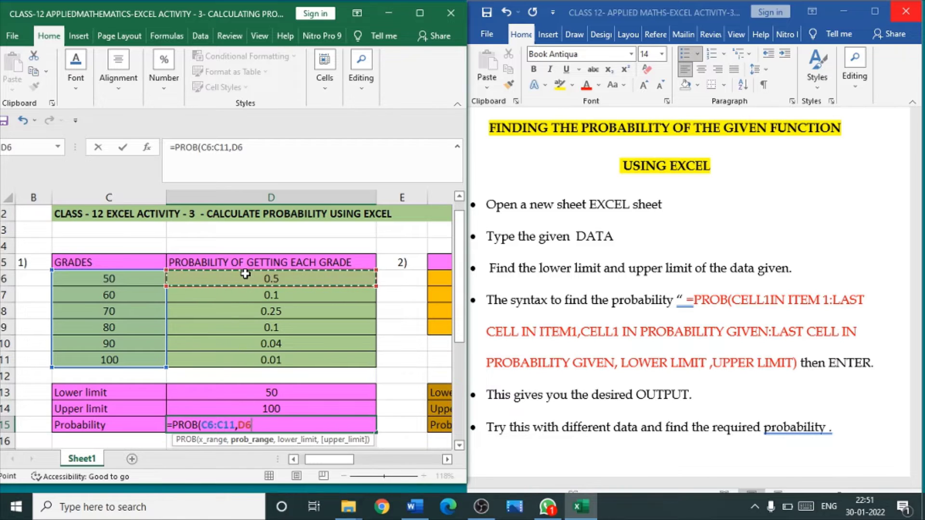
key(F8)
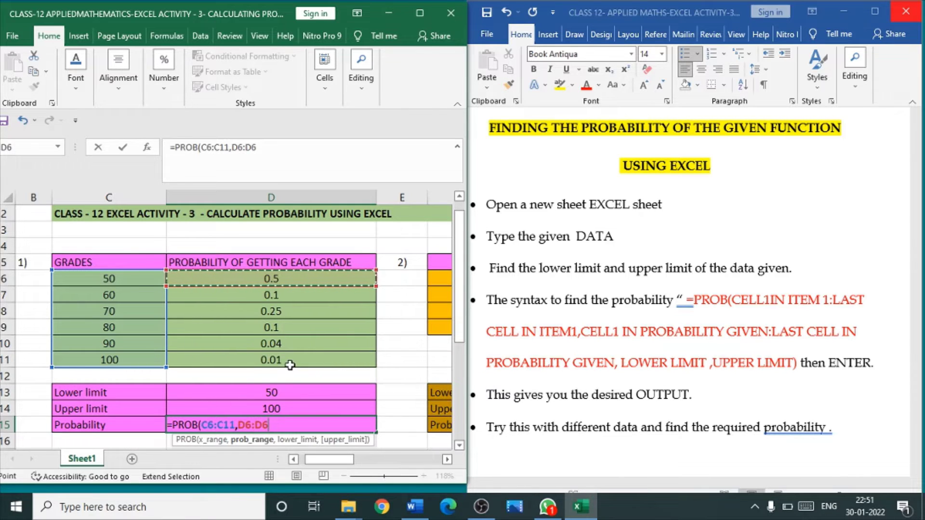
click(290, 361)
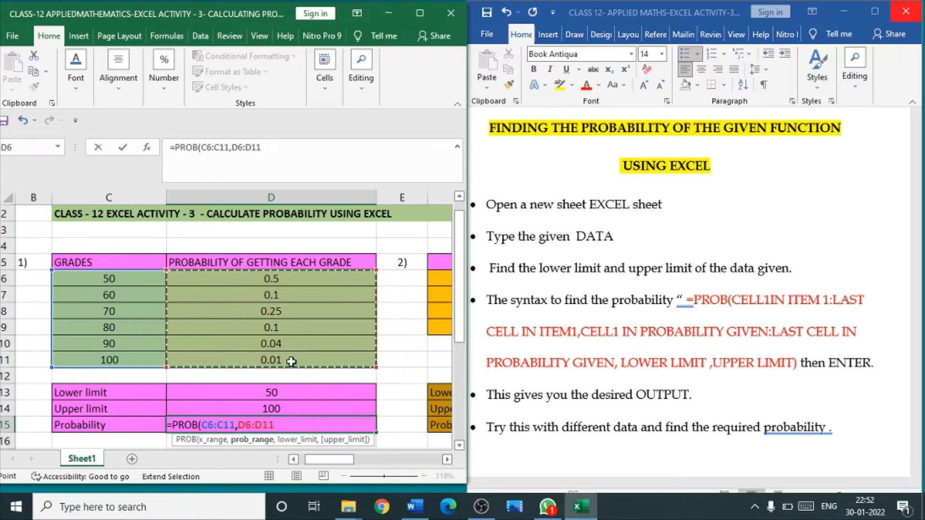
text(,)
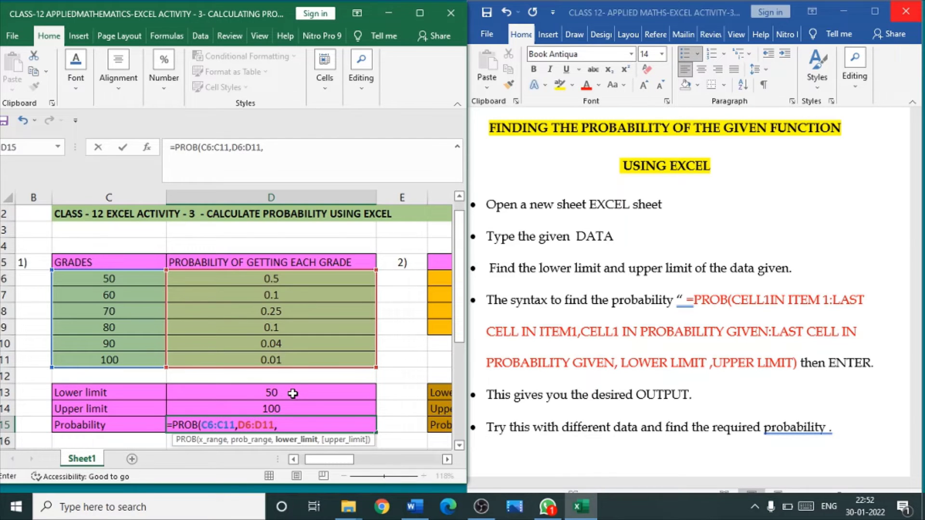
- Complete =PROB(C6:C11,D6:D11,D13,D14) with limits 50 and 100, giving 1 in D15
click(293, 393)
text(,)
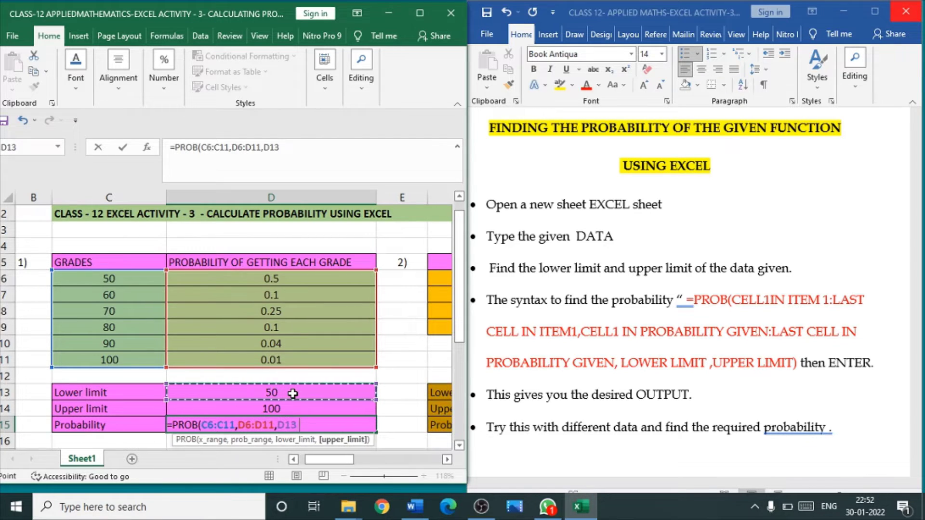
click(291, 409)
text(,D14)
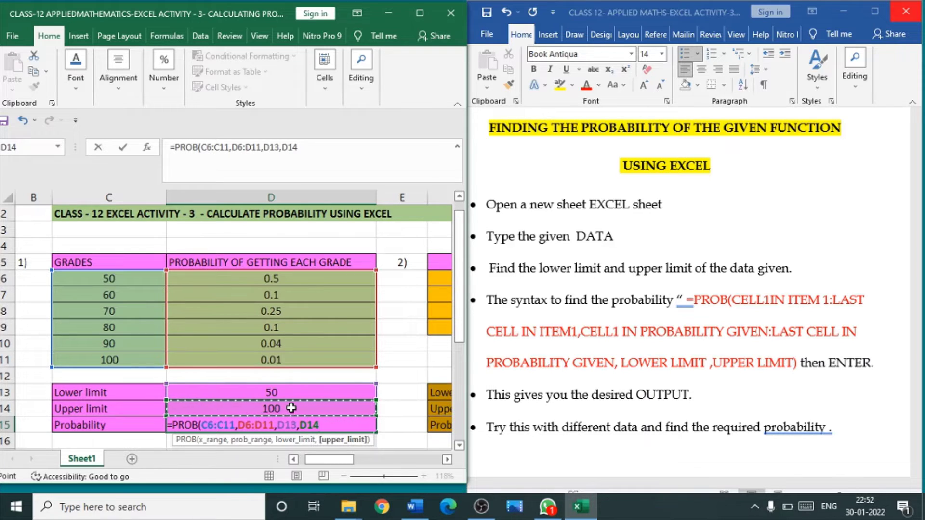
text())
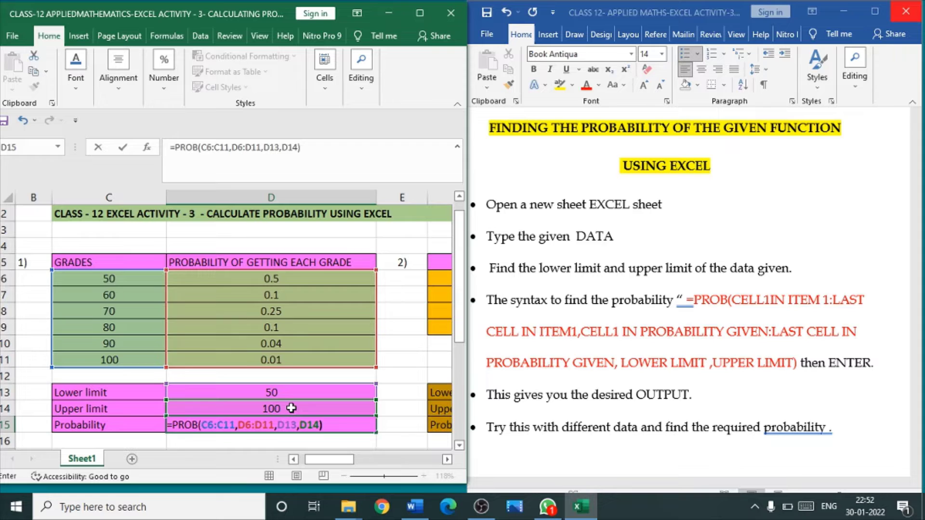
key(Return)
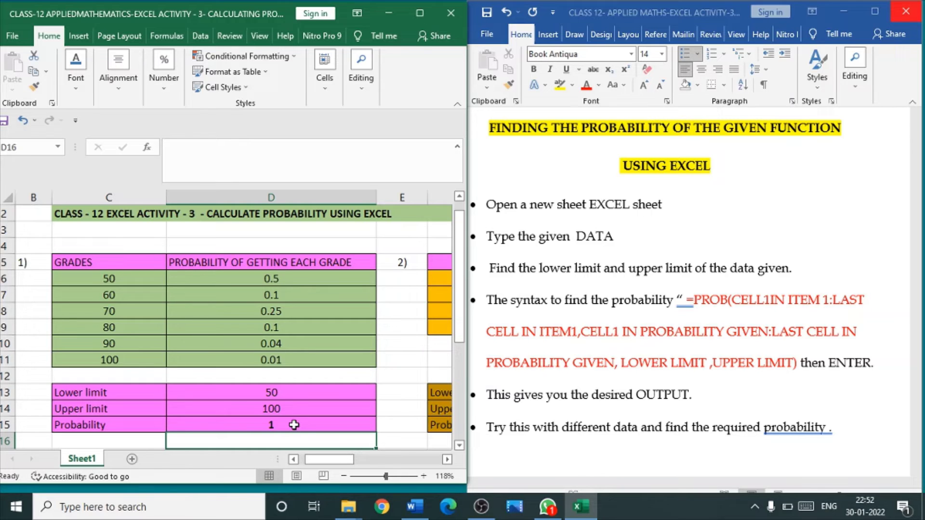
- Scroll right to show the product sales table (20–110) in columns F–G
click(436, 375)
key(Right)
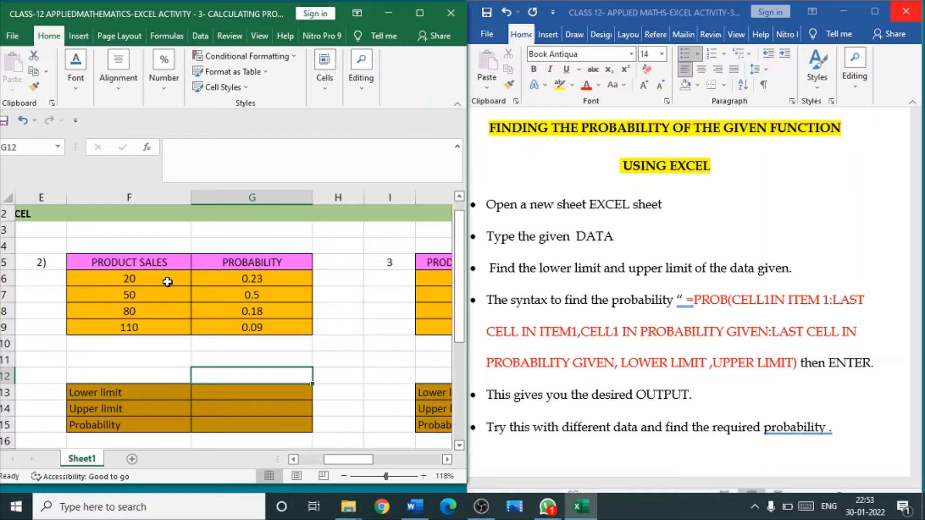
- Enter lower limit 20 in G13 and upper limit 110 in G14 for the product sales table
click(236, 392)
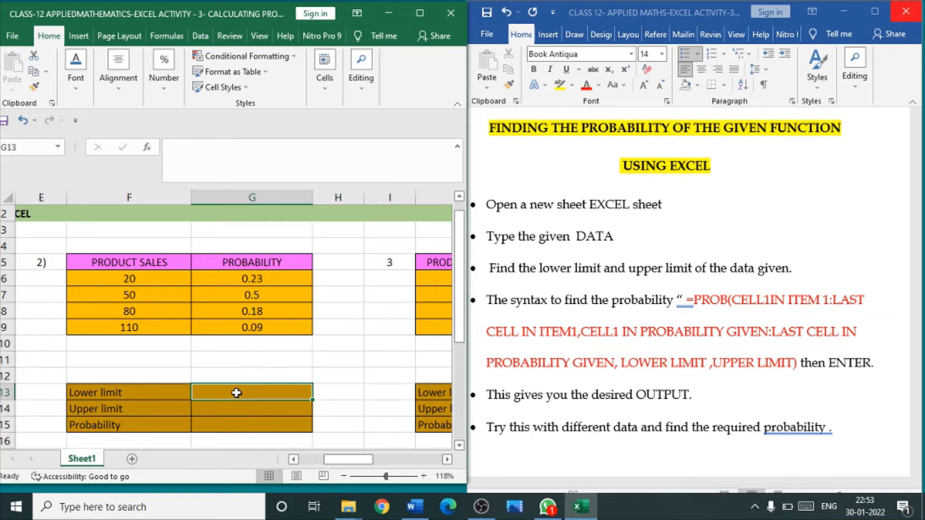
text(20)
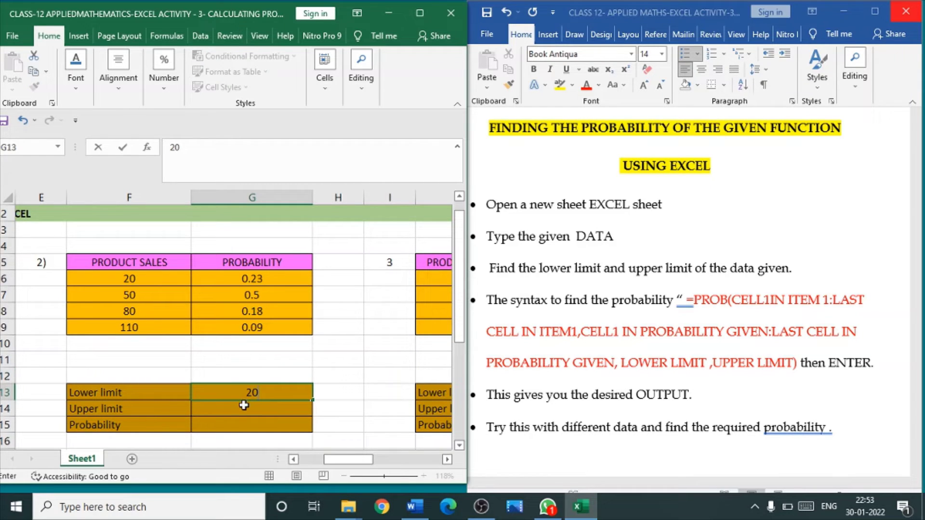
click(245, 406)
text(110)
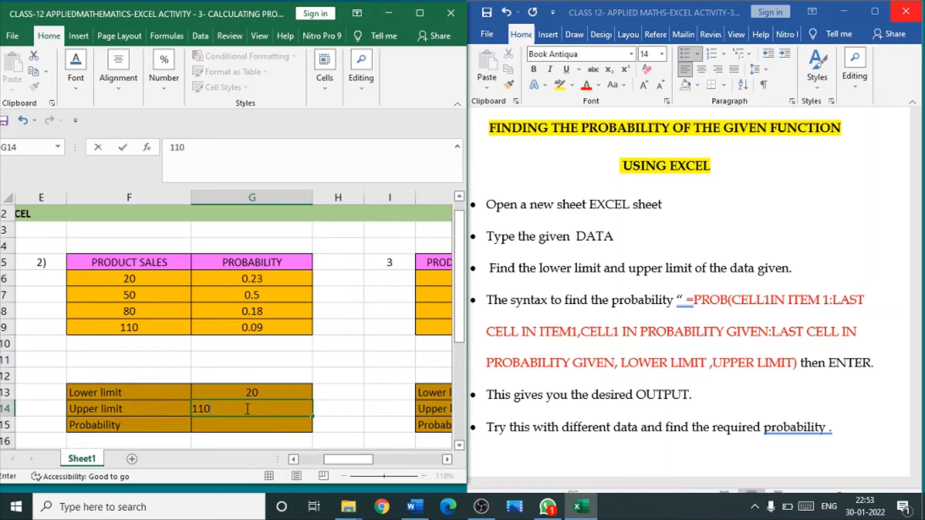
click(244, 427)
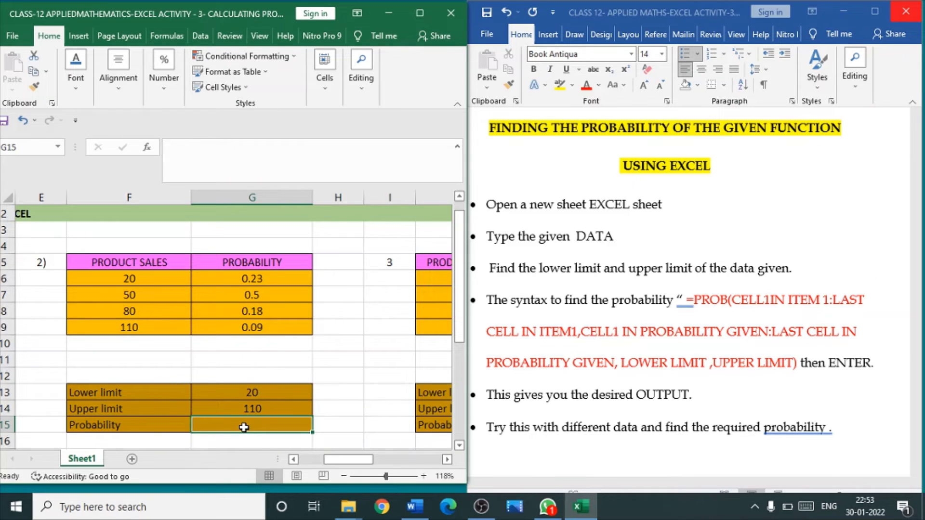
text(=P)
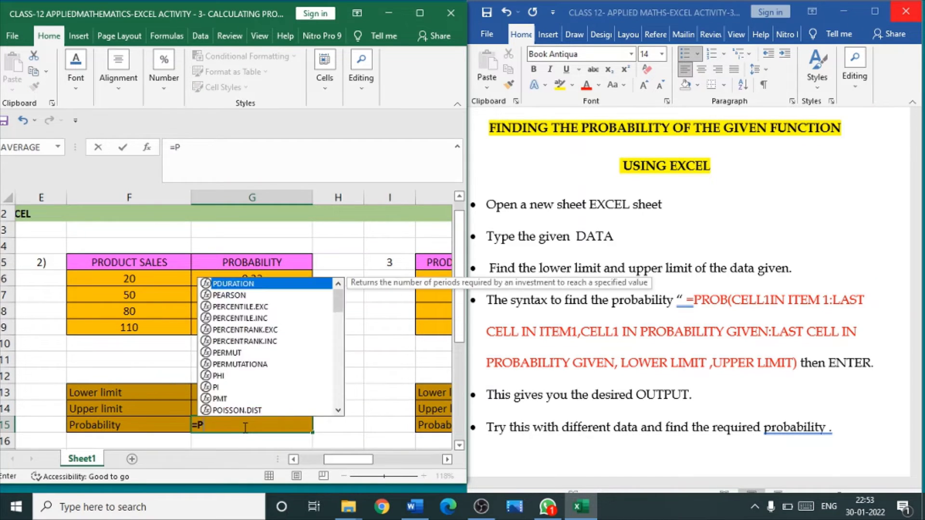
text(ROB()
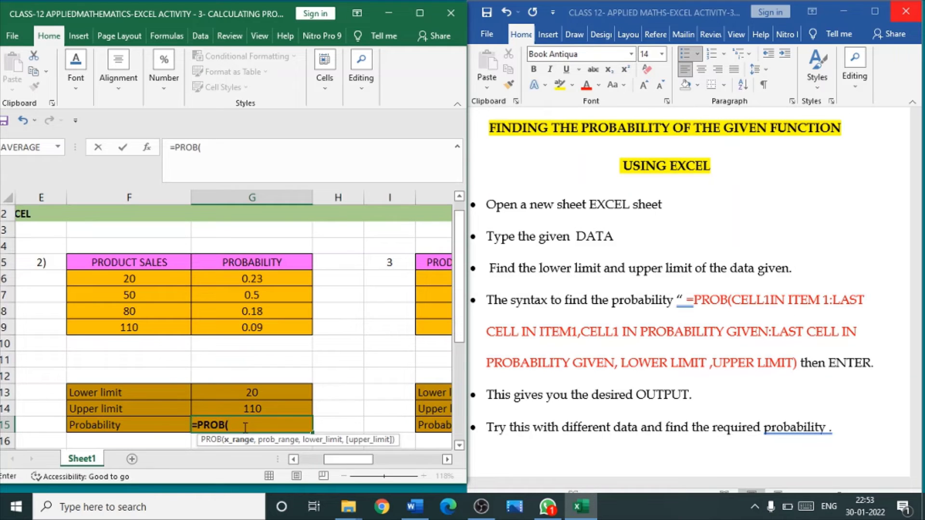
- Enter =PROB(F6:F9,G6:G9,G13,G14) in G15, giving probability 1
click(155, 278)
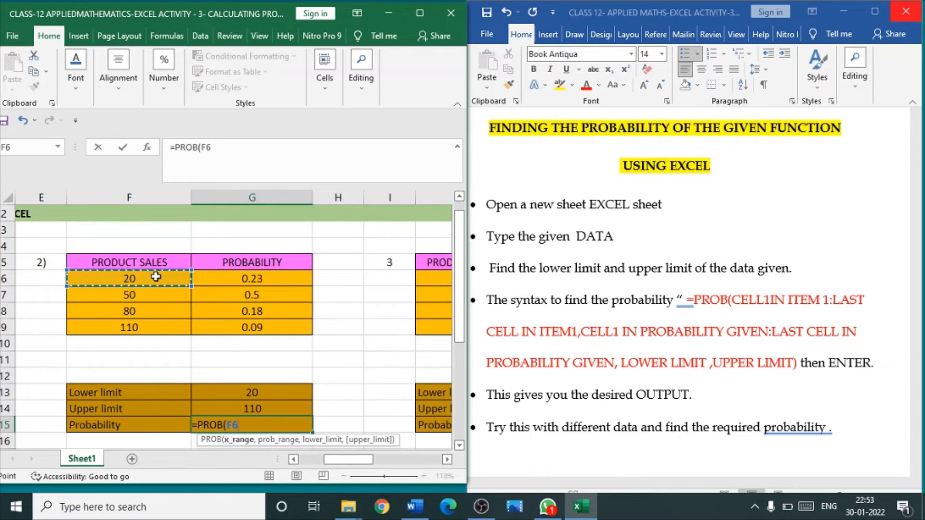
key(F8)
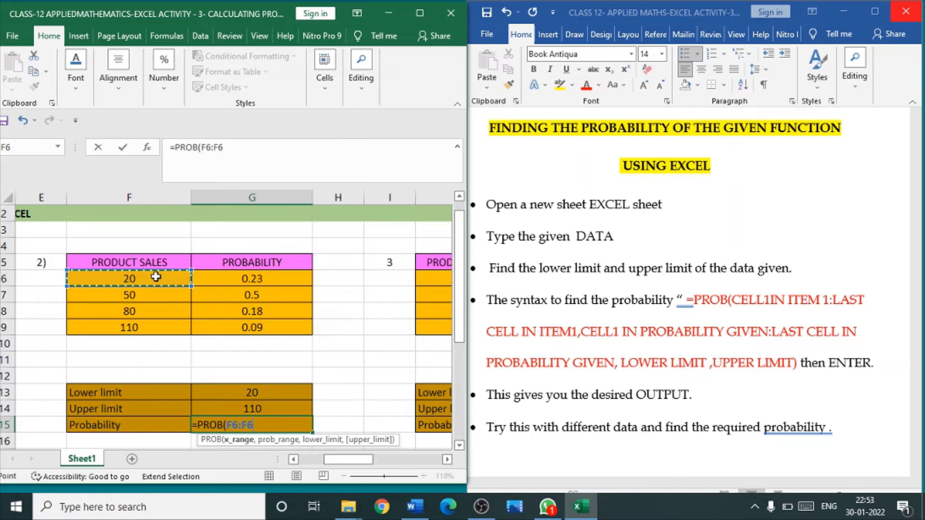
click(157, 329)
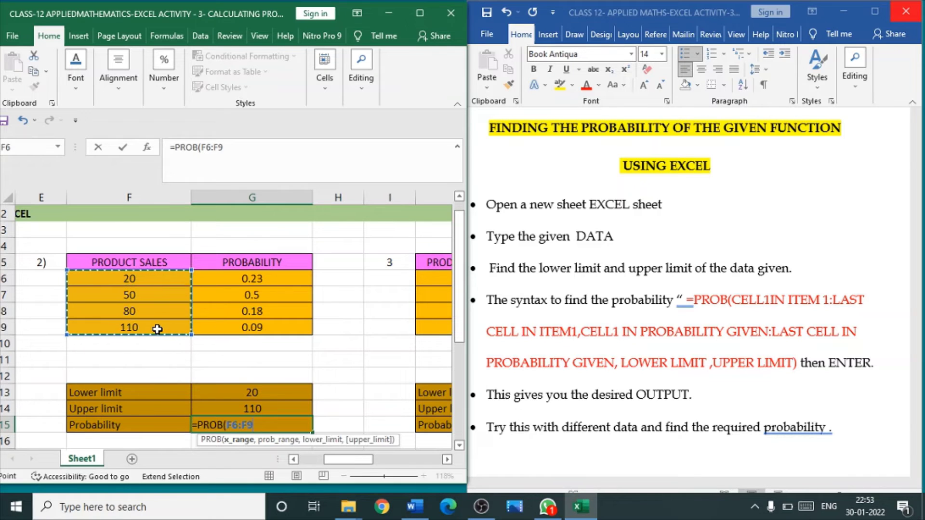
text(,)
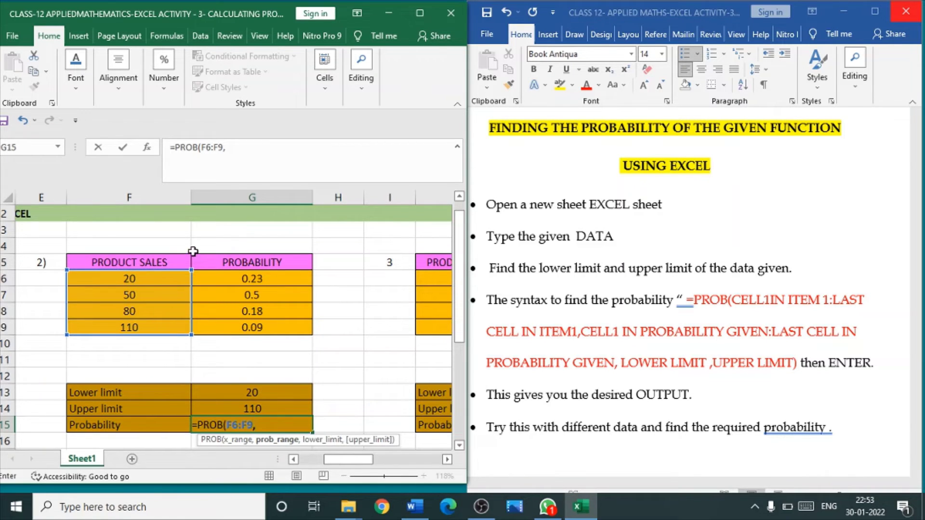
click(226, 283)
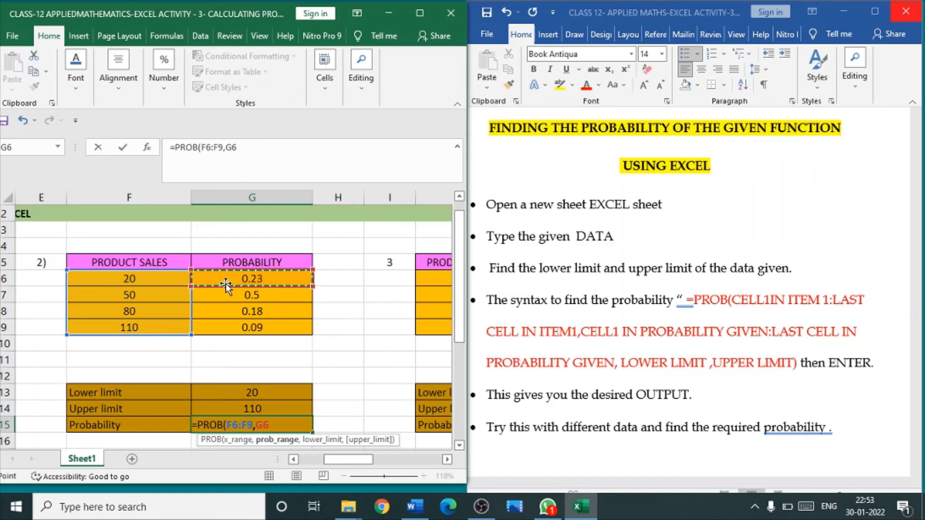
key(F8)
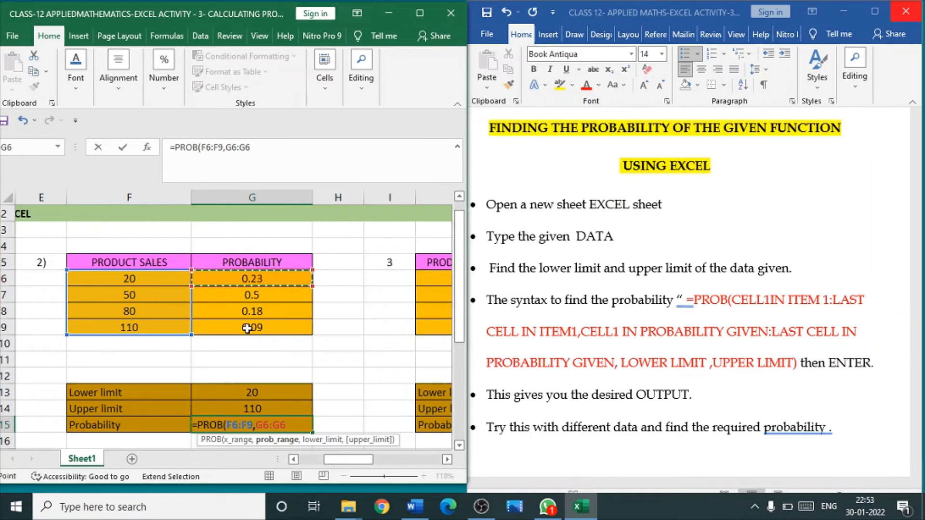
click(248, 329)
text(,)
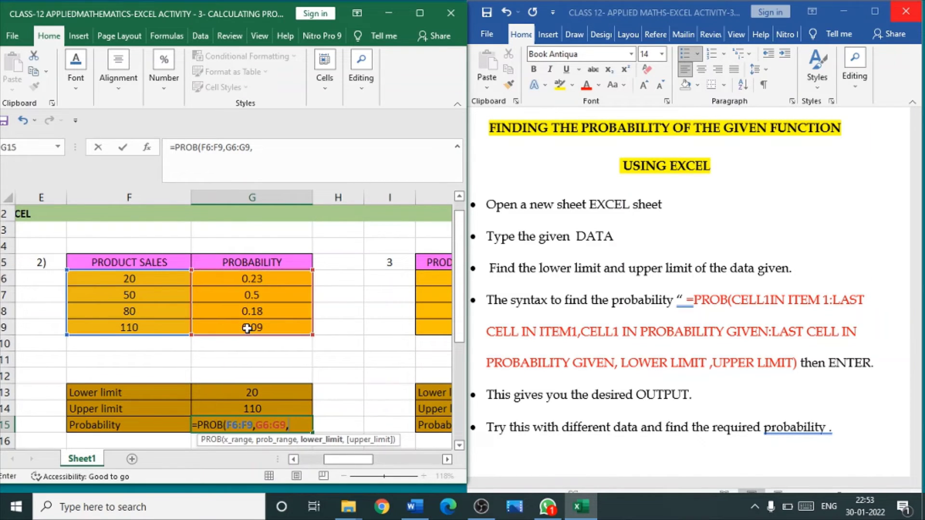
click(269, 390)
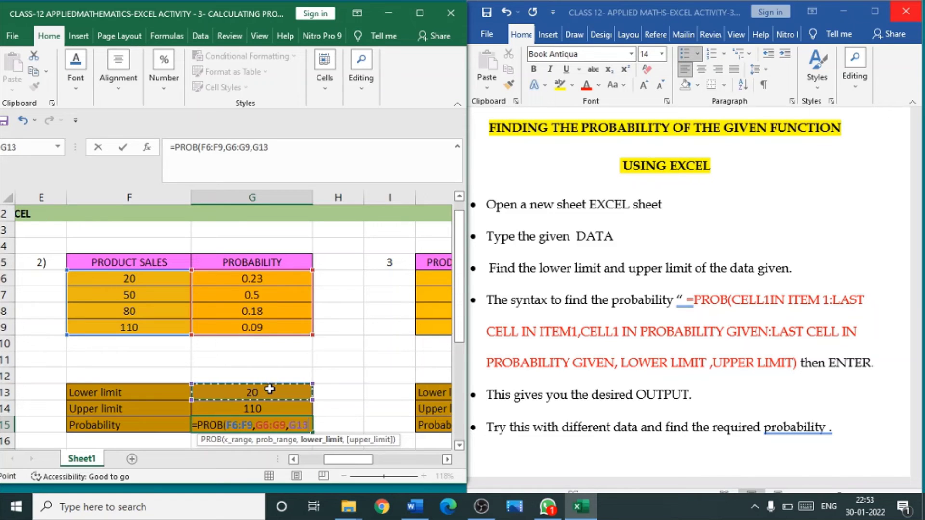
text(,)
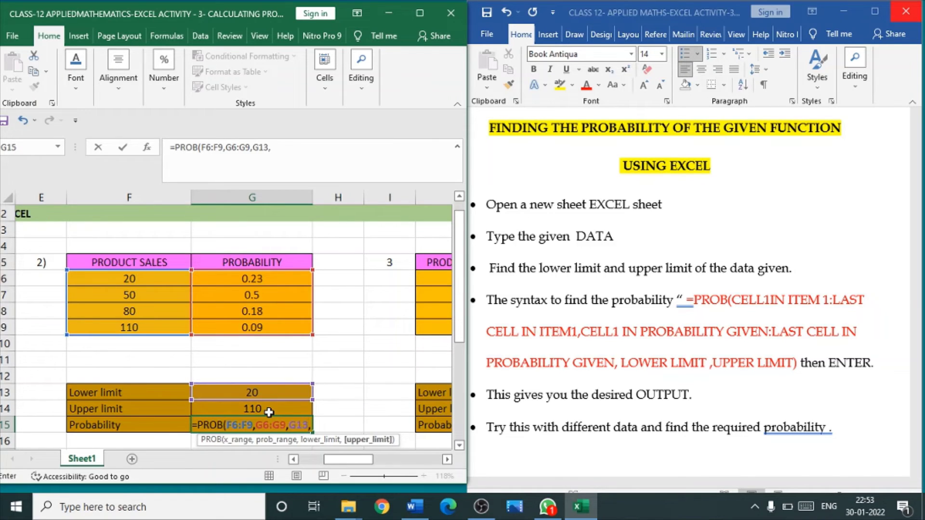
click(269, 412)
text())
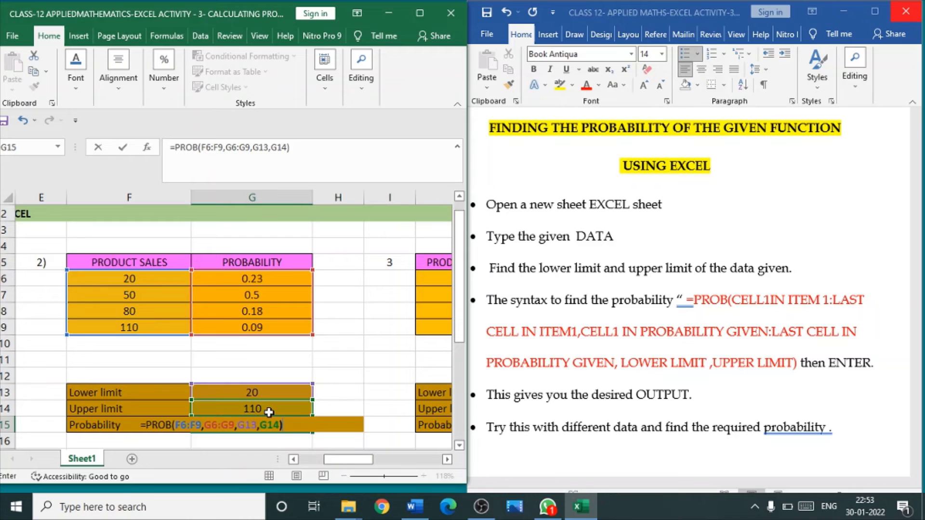
key(Return)
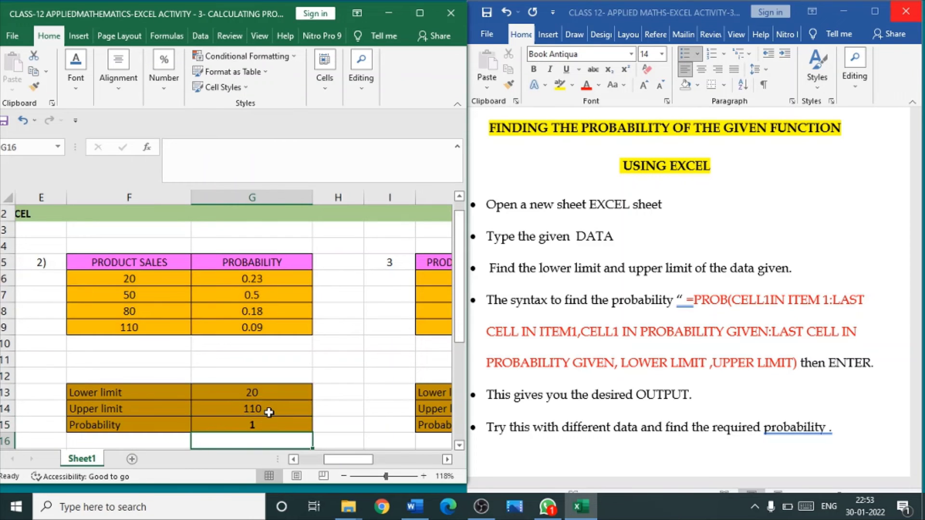
- Scroll right to bring the production of cars table in columns J–K into view
click(376, 439)
key(Right)
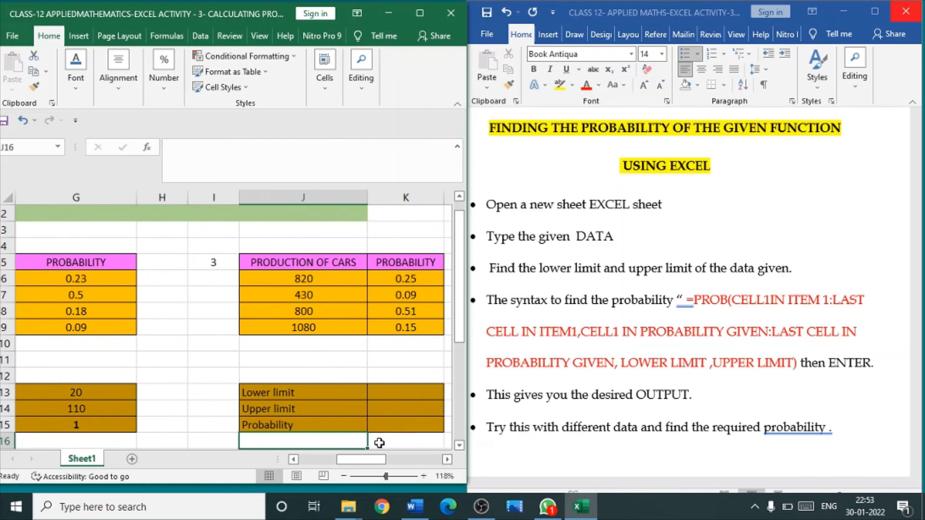
click(379, 443)
key(Right)
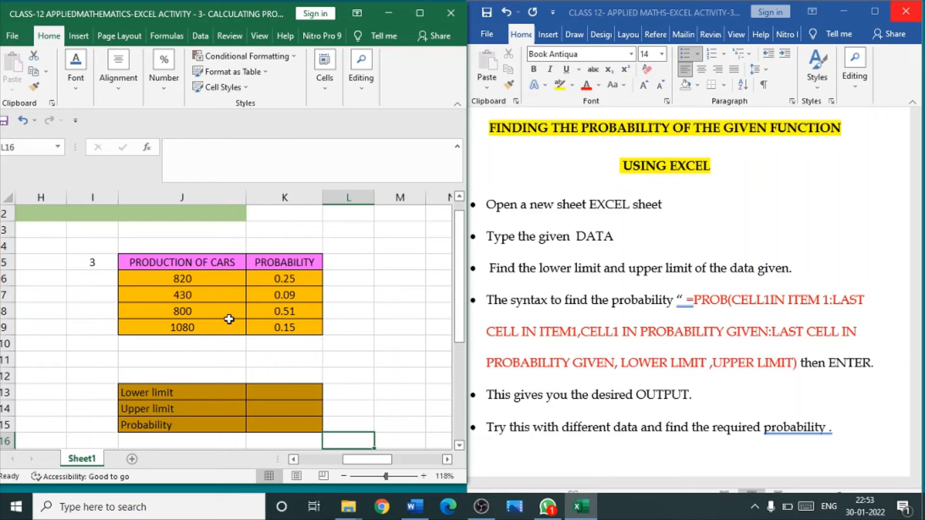
- Enter lower limit 430 in K13 and upper limit 1080 in K14 for the cars table
click(263, 391)
text(43)
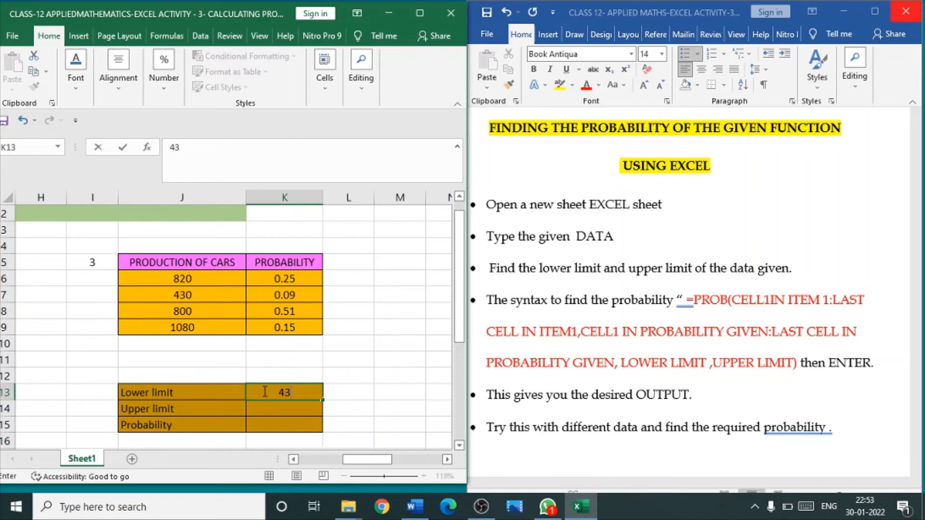
text(0)
click(300, 410)
text(1)
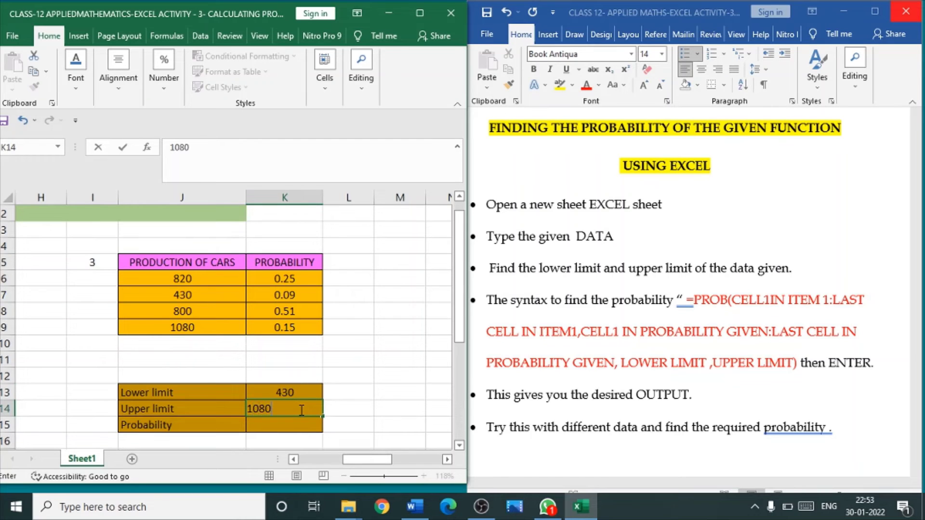
click(296, 426)
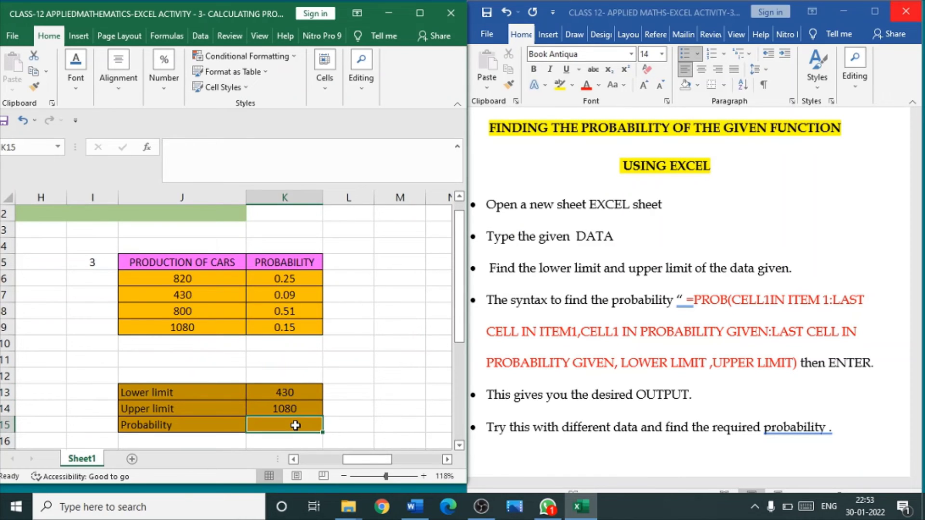
text(=P)
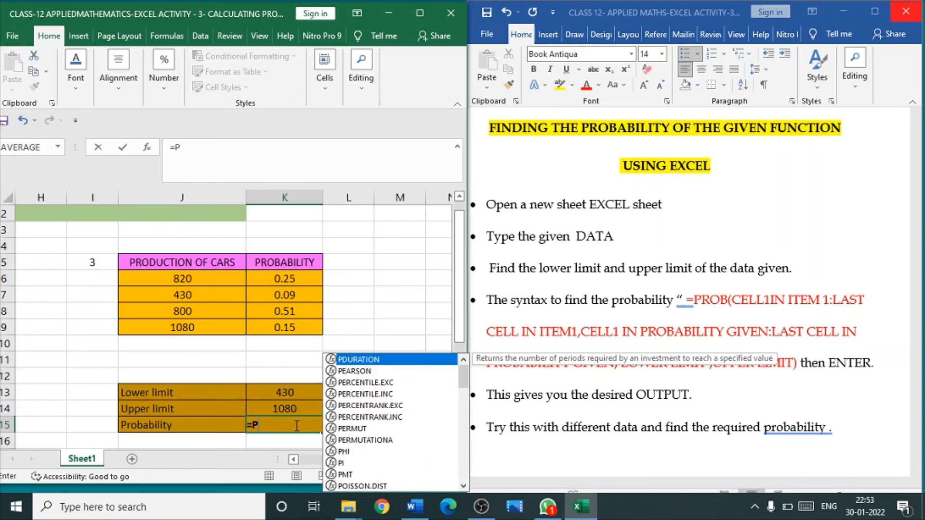
text(ROB()
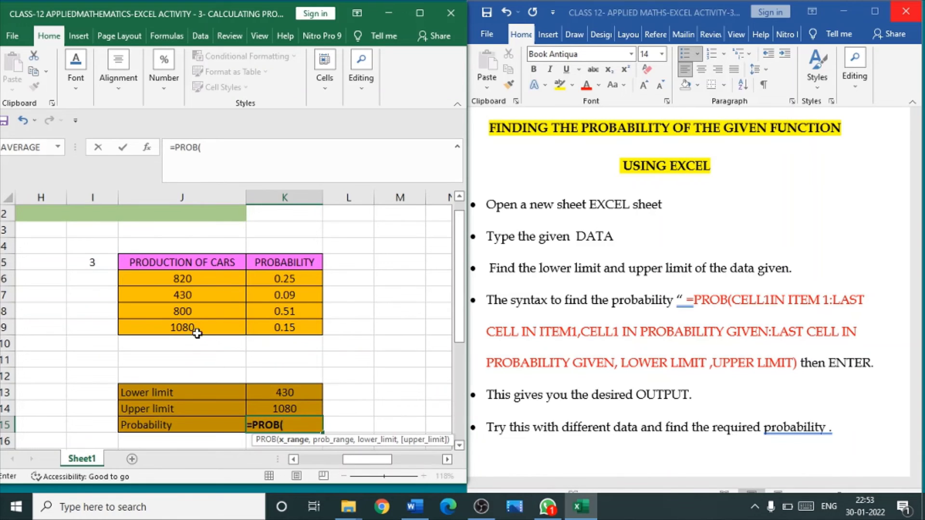
- Enter =PROB(J6:J9,K6:K9,K13,K14) in K15, giving probability 1
click(194, 280)
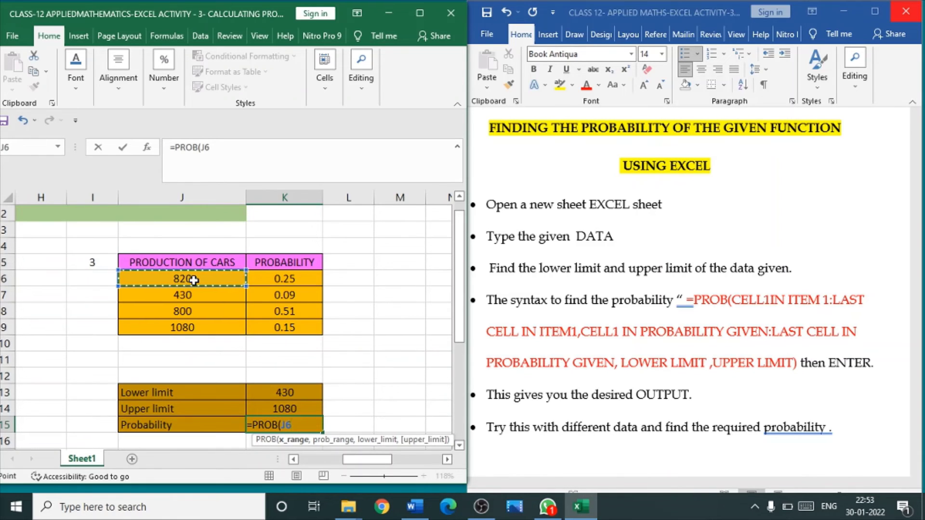
shift+click(209, 325)
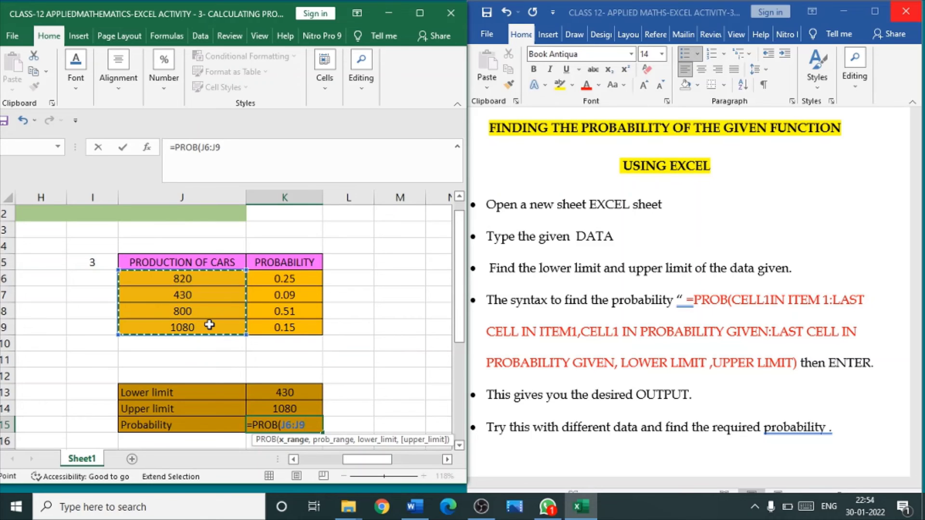
text(,)
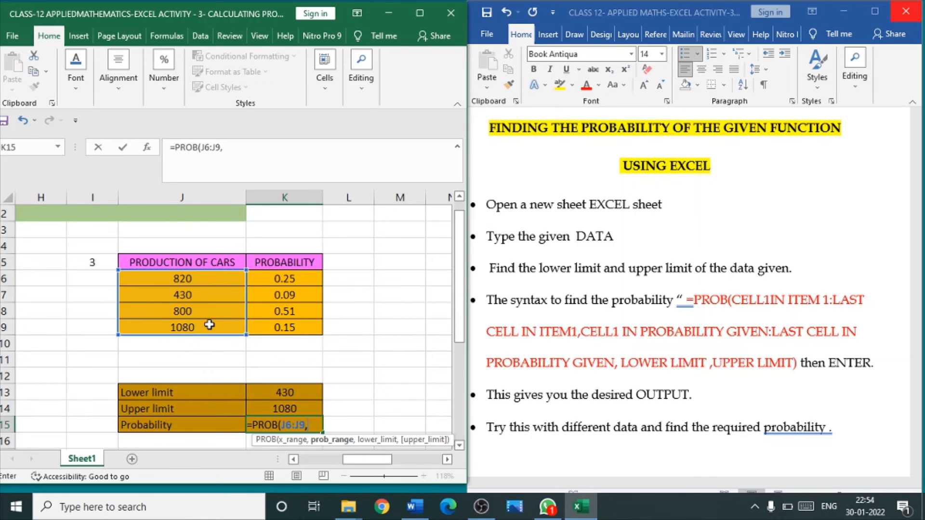
click(270, 279)
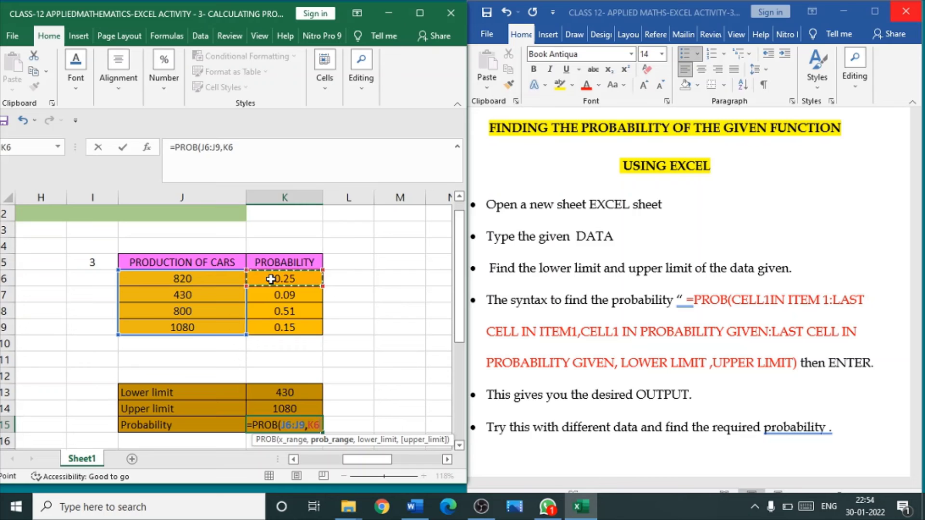
key(F8)
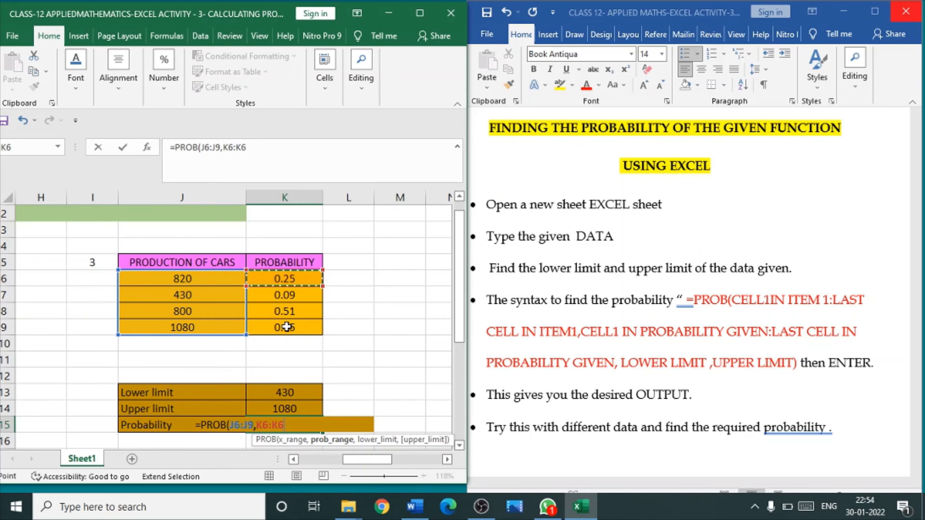
click(287, 328)
text(,)
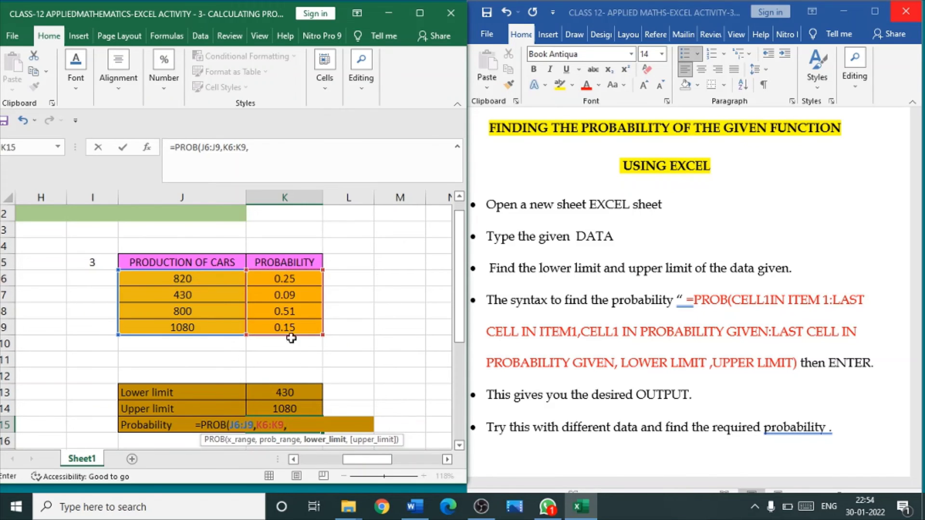
click(296, 391)
text(,)
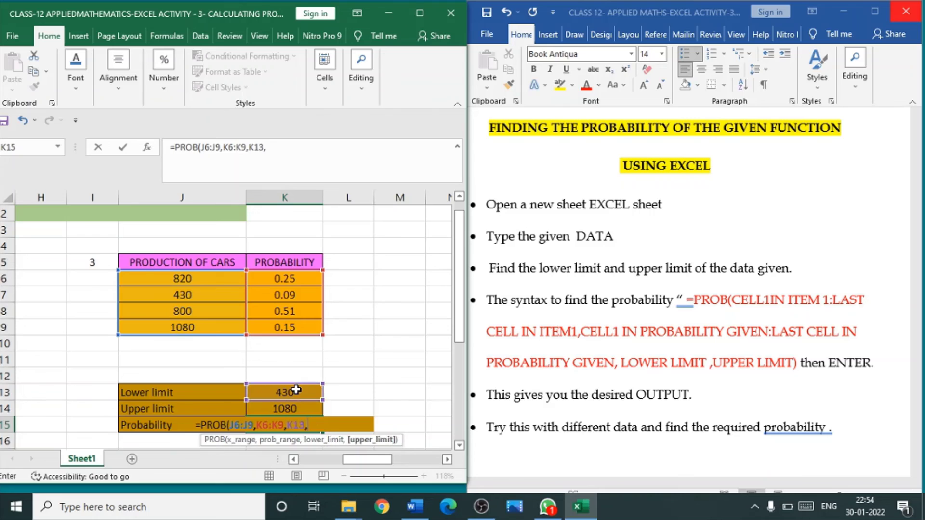
click(296, 409)
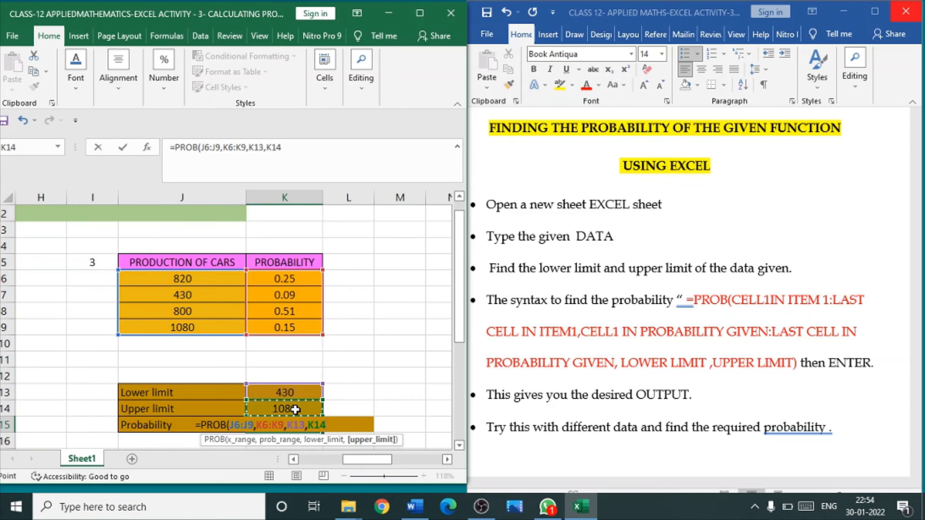
text())
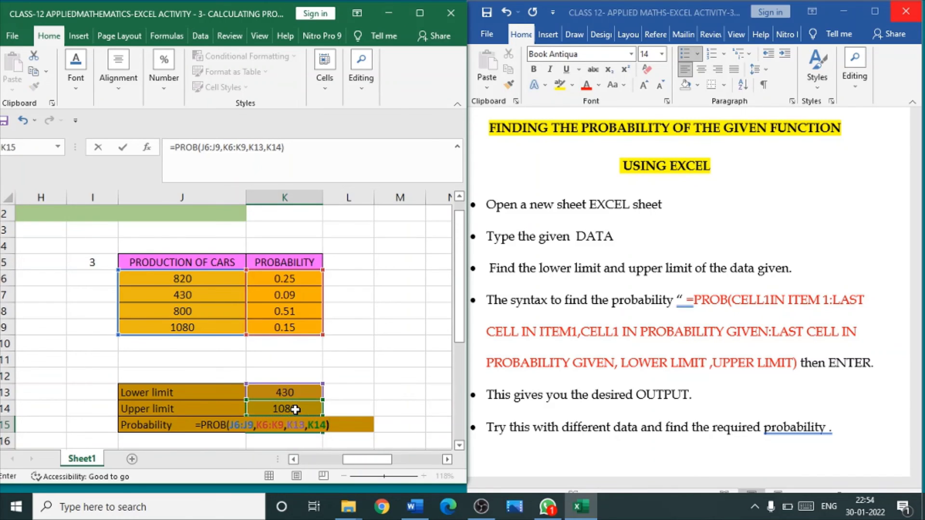
key(Return)
click(368, 414)
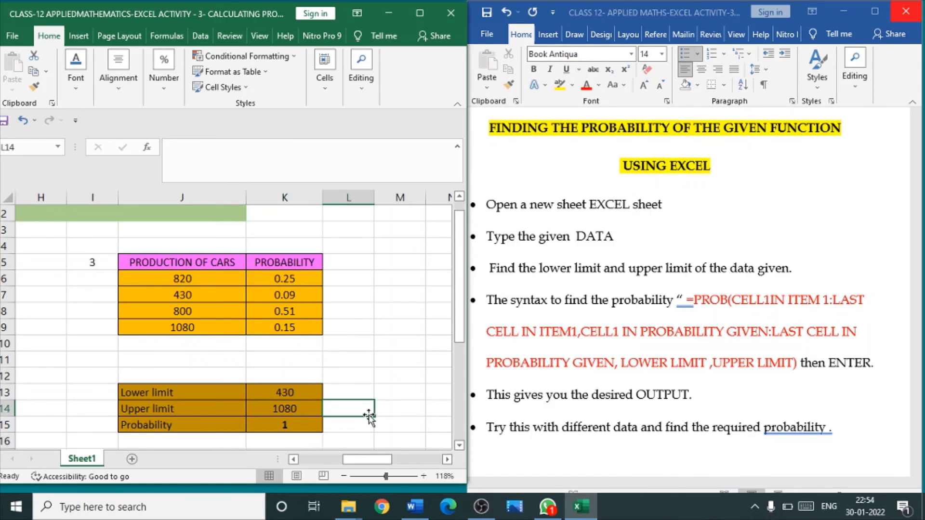
click(391, 439)
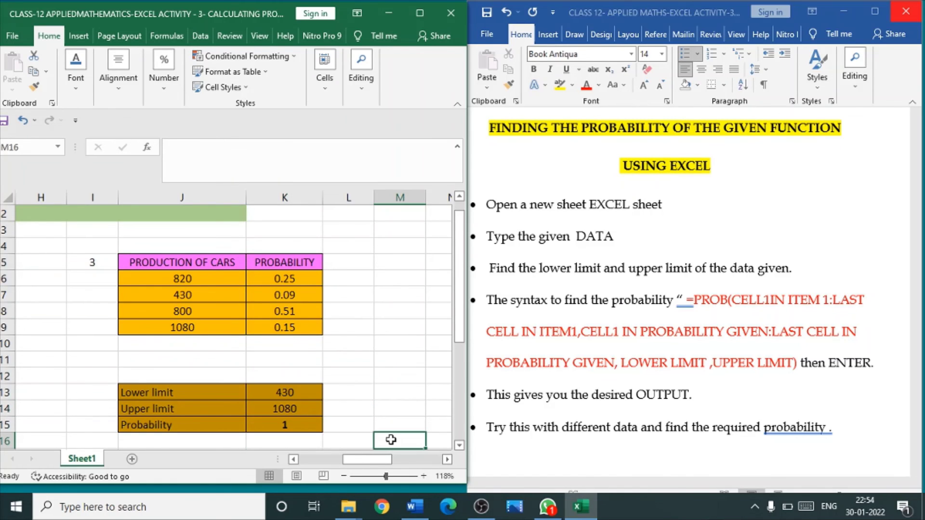